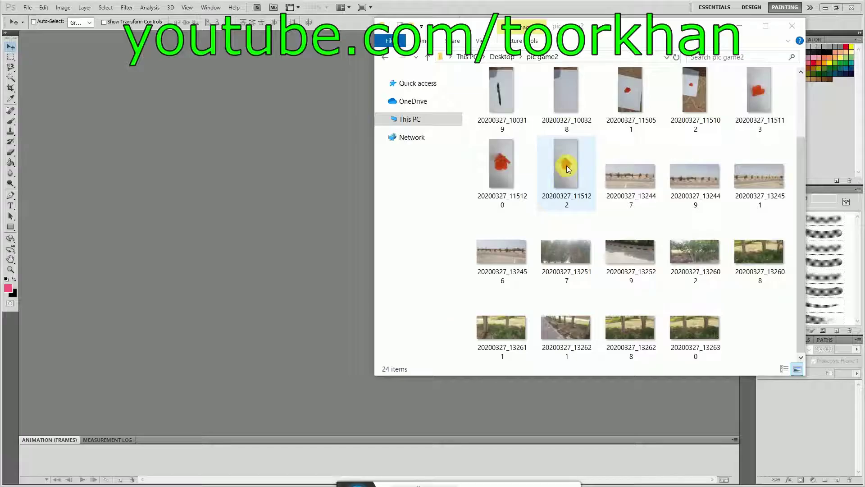
Drag flower photo 20200327_115122 from the pic game2 folder into Photoshop.
{"action": "left_click", "coordinate": [506, 167]}
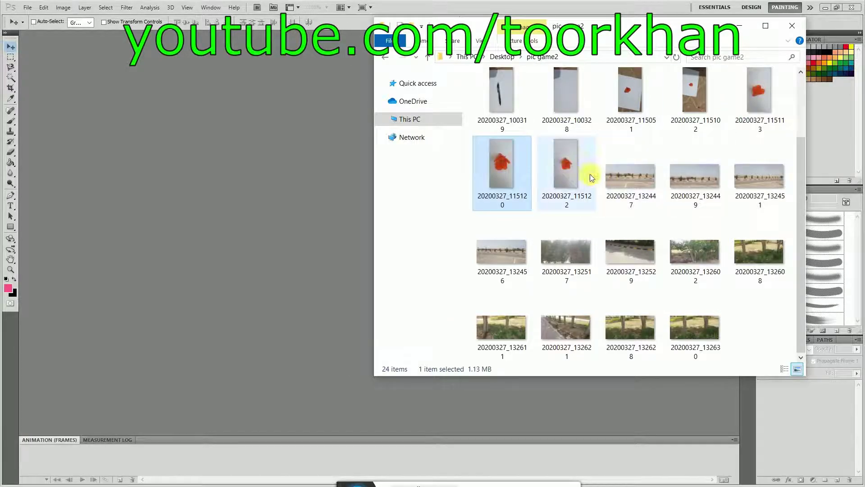
{"action": "left_click_drag", "start_coordinate": [571, 172], "coordinate": [314, 220]}
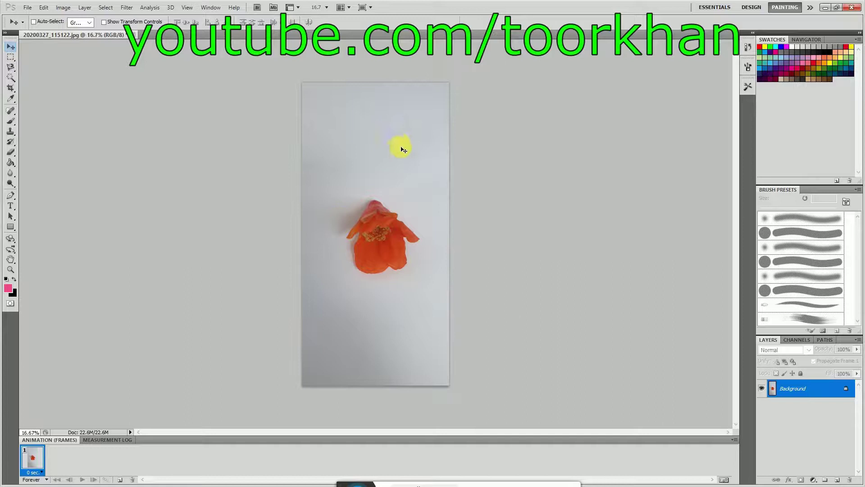
Try a Magic Wand selection on the light background, then deselect it.
{"action": "left_click", "coordinate": [11, 80]}
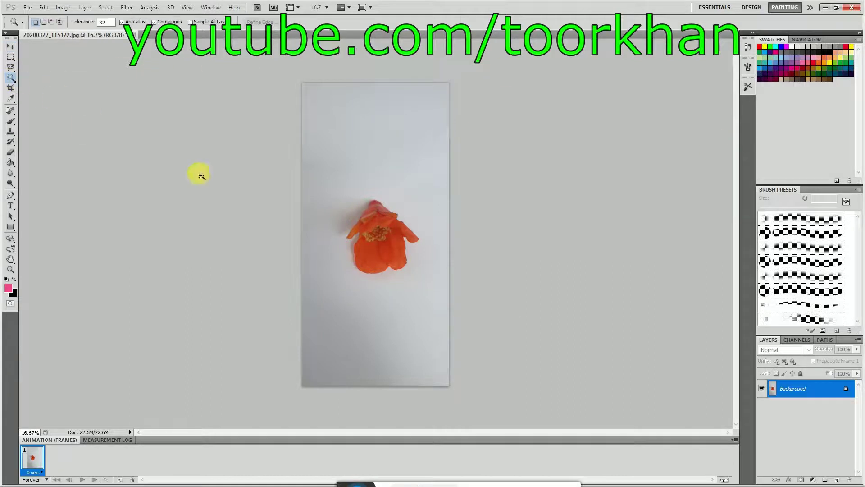
{"action": "left_click", "coordinate": [424, 191]}
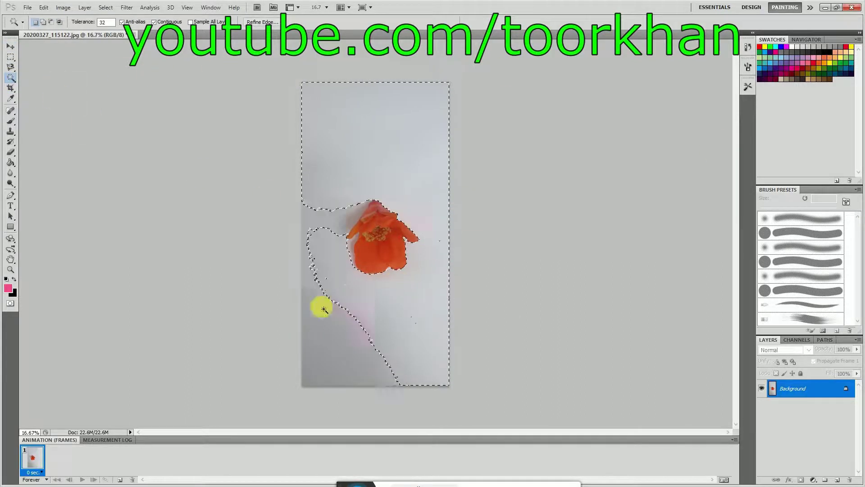
{"action": "left_click", "coordinate": [524, 256]}
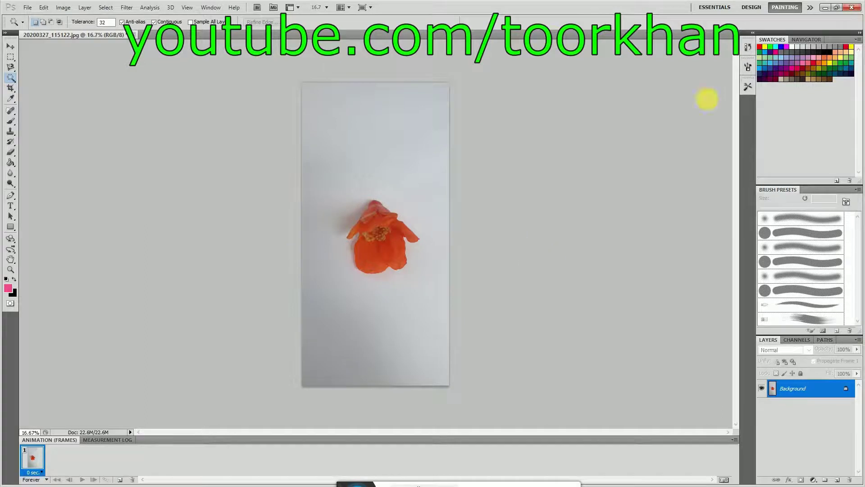
Duplicate the Background layer into a Background copy layer.
{"action": "right_click", "coordinate": [806, 389]}
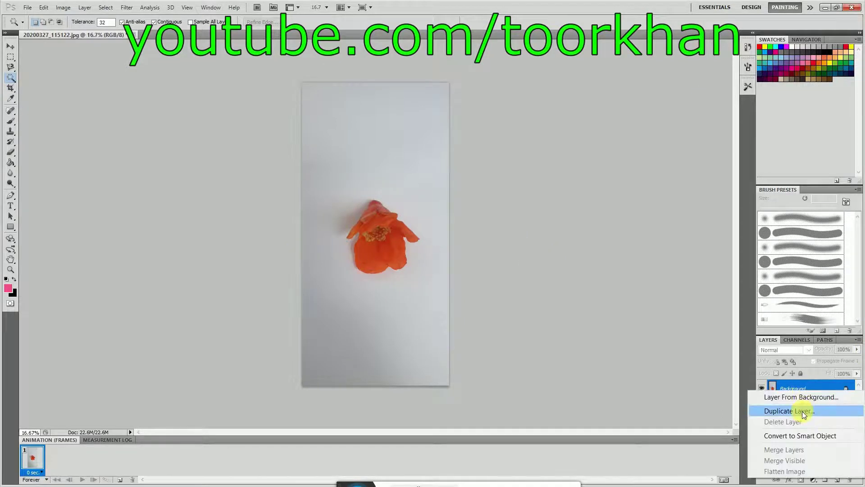
{"action": "left_click", "coordinate": [802, 411]}
{"action": "left_click", "coordinate": [514, 149]}
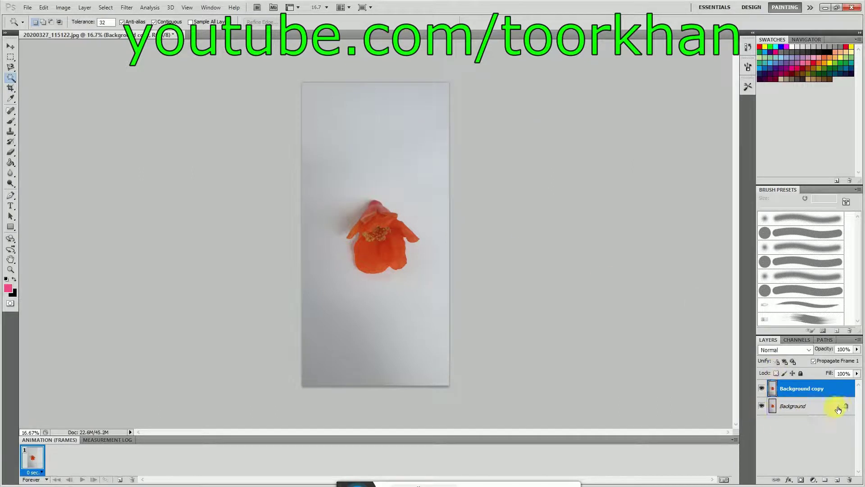
Hide Background, Magic Wand-select the white backdrop on Background copy, and delete it.
{"action": "left_click", "coordinate": [761, 405]}
{"action": "left_click", "coordinate": [431, 162]}
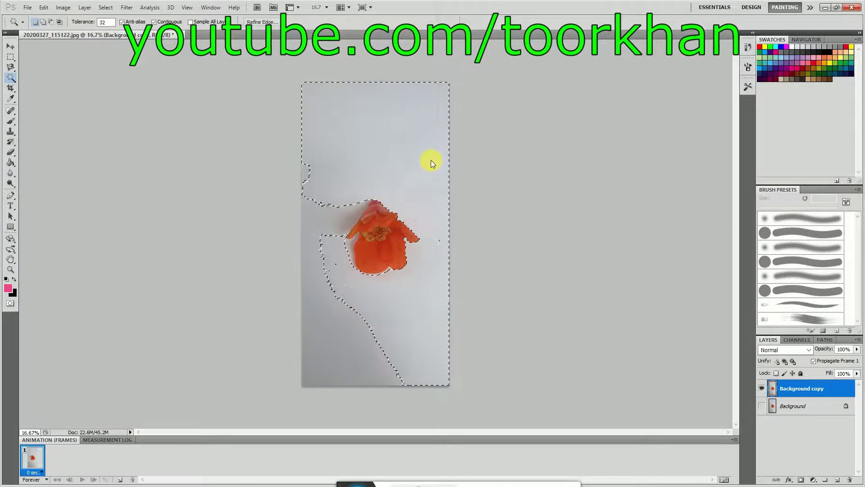
{"action": "key", "text": "shift"}
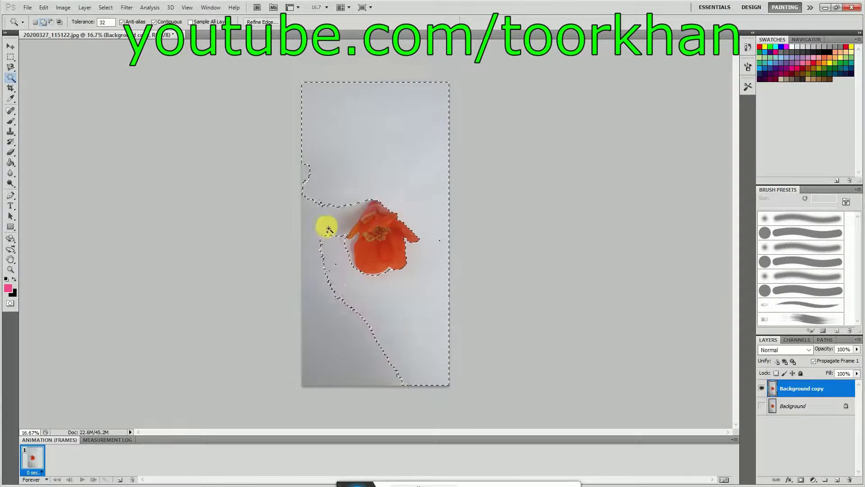
{"action": "left_click", "coordinate": [330, 227], "text": "shift"}
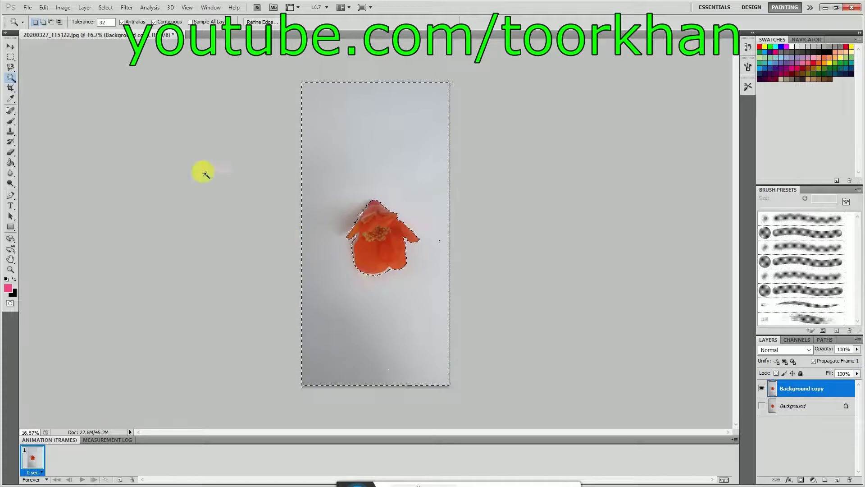
{"action": "right_click", "coordinate": [10, 80]}
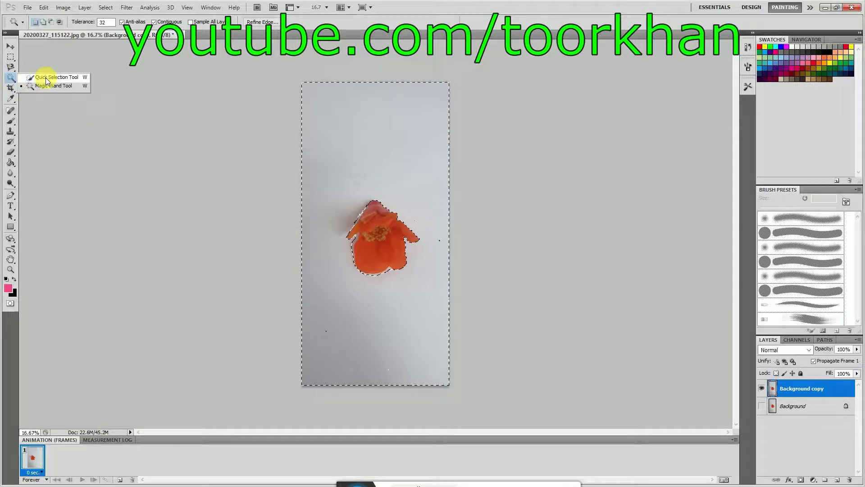
{"action": "left_click", "coordinate": [49, 86]}
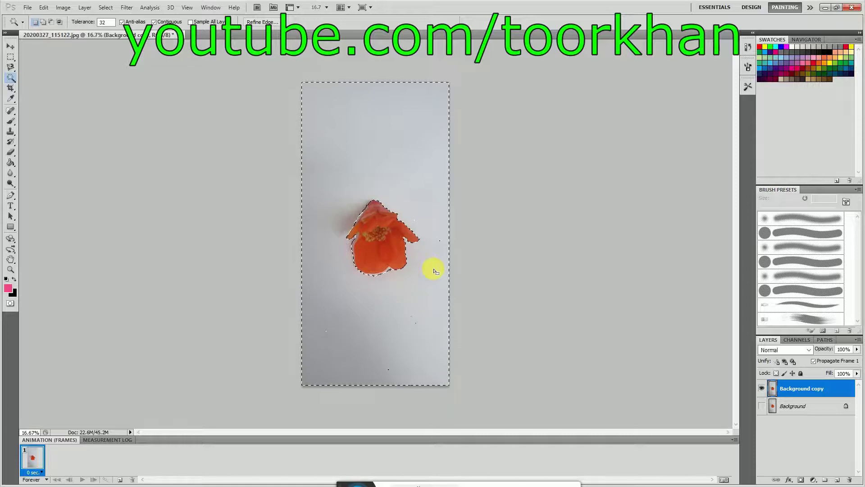
{"action": "key", "text": "Delete"}
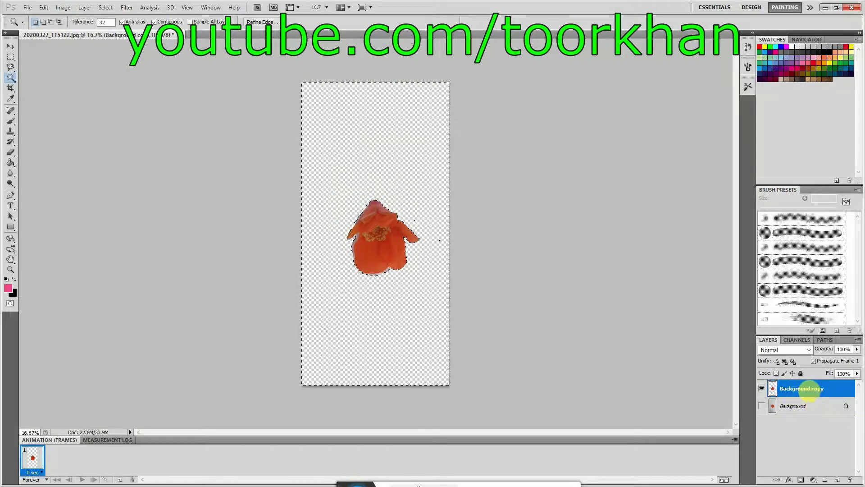
Duplicate the Background copy layer to create Background copy 2.
{"action": "right_click", "coordinate": [811, 390]}
{"action": "left_click", "coordinate": [811, 199]}
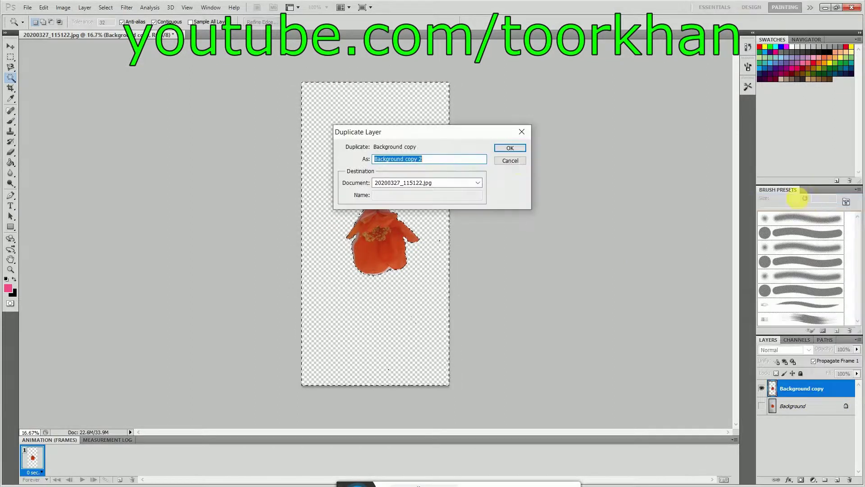
{"action": "left_click", "coordinate": [511, 147]}
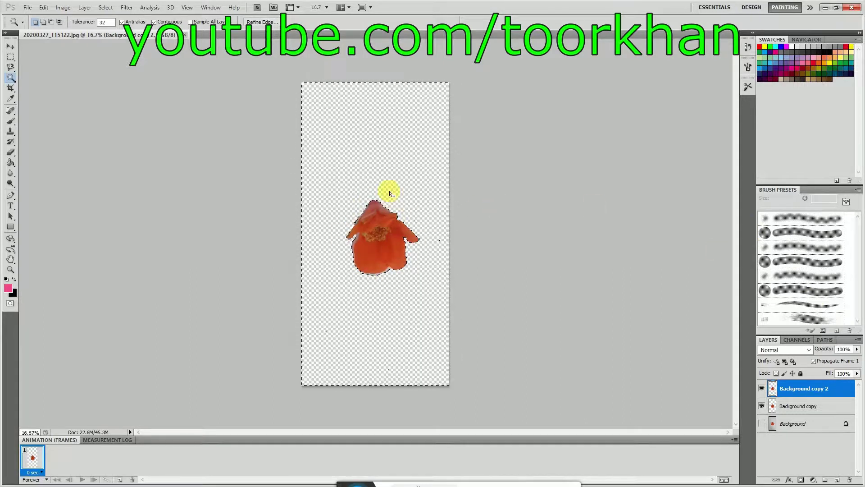
{"action": "left_click", "coordinate": [794, 481]}
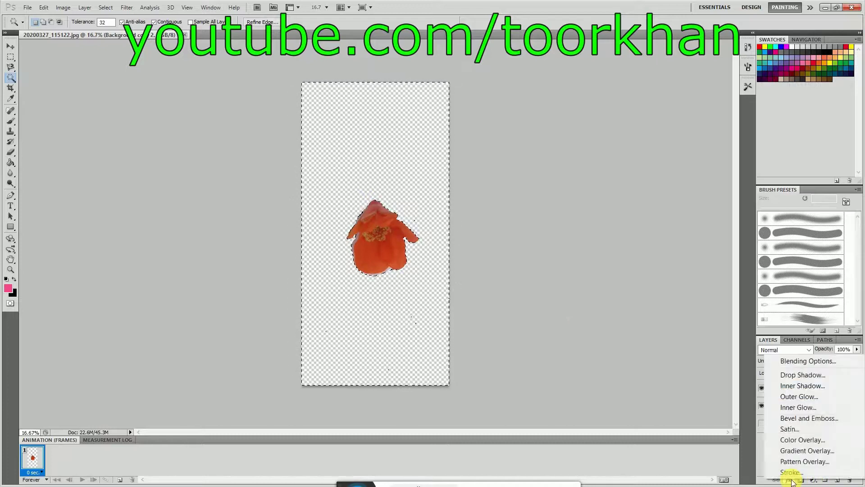
Hide Background copy and give Background copy 2 a 10 px black Stroke.
{"action": "left_click", "coordinate": [762, 391]}
{"action": "left_click", "coordinate": [762, 406]}
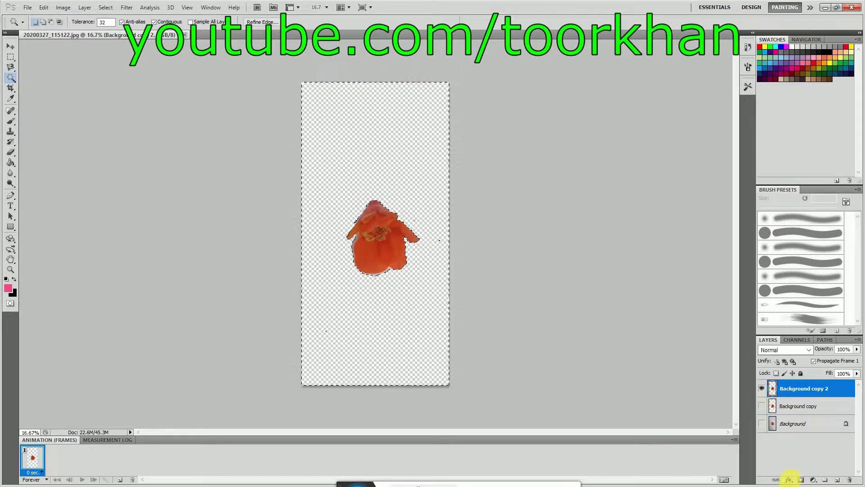
{"action": "left_click", "coordinate": [794, 481]}
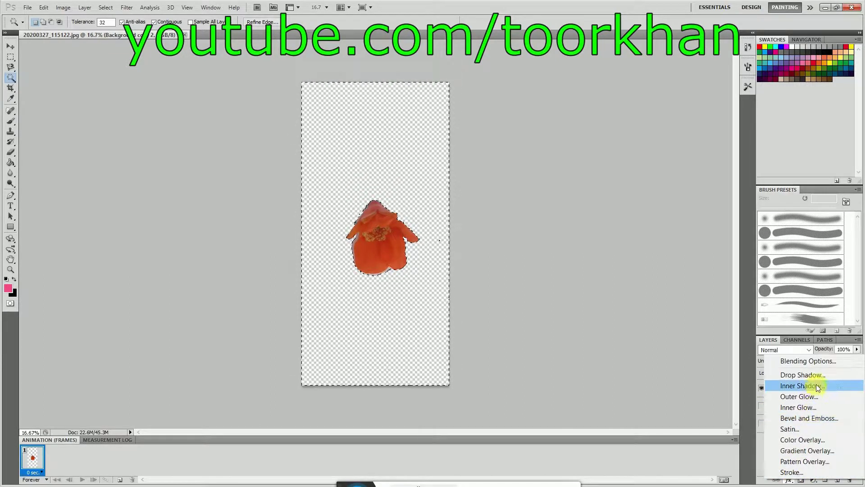
{"action": "left_click", "coordinate": [795, 472]}
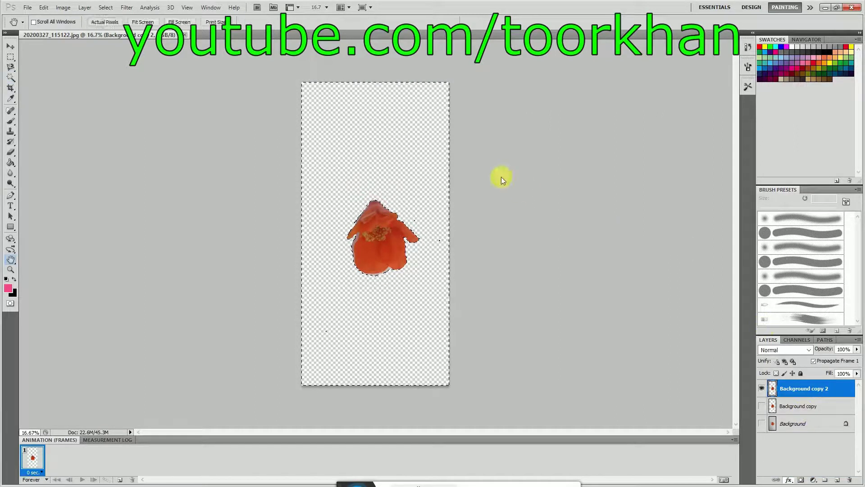
{"action": "type", "text": "5"}
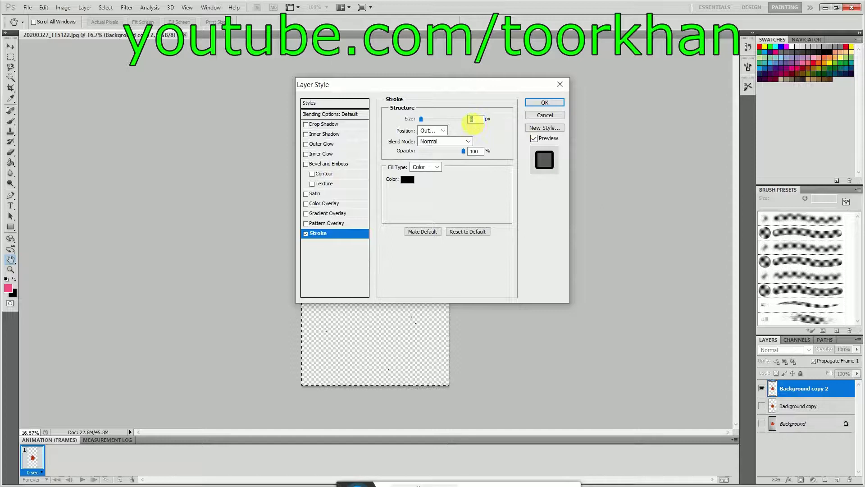
{"action": "type", "text": "0"}
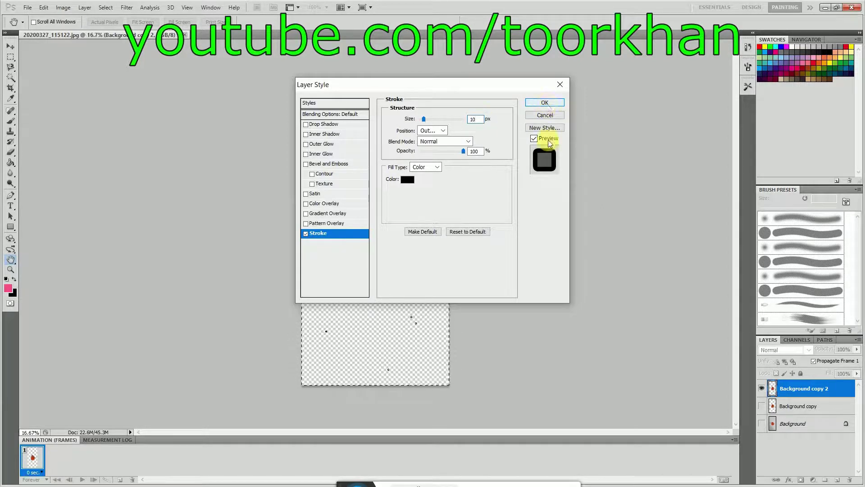
{"action": "left_click", "coordinate": [544, 102]}
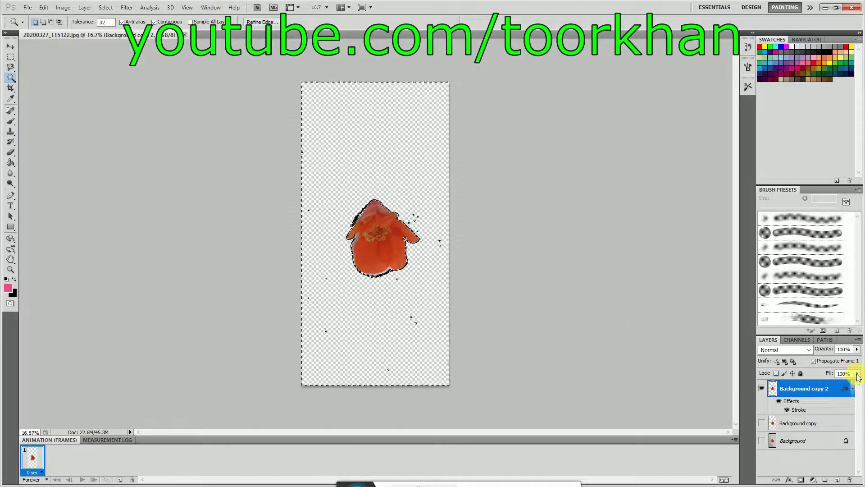
Lower the layer fill to 61%, deselect, and show and select Background copy.
{"action": "left_click_drag", "start_coordinate": [858, 378], "coordinate": [809, 385]}
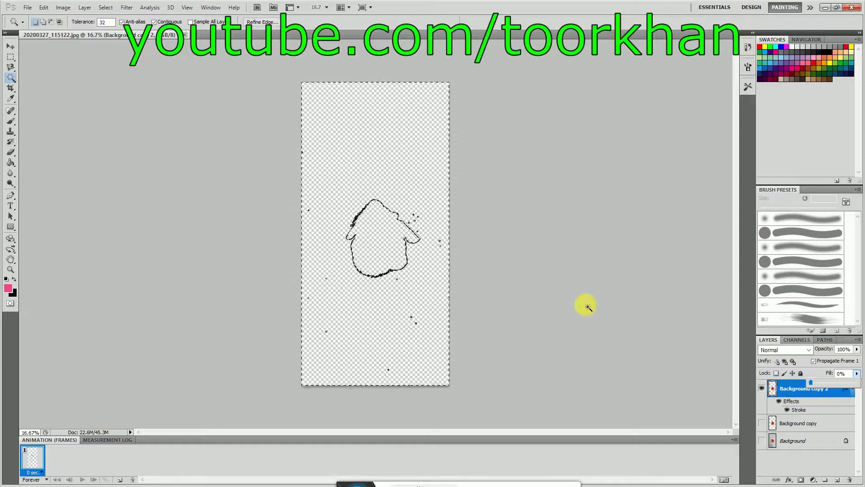
{"action": "left_click", "coordinate": [526, 266]}
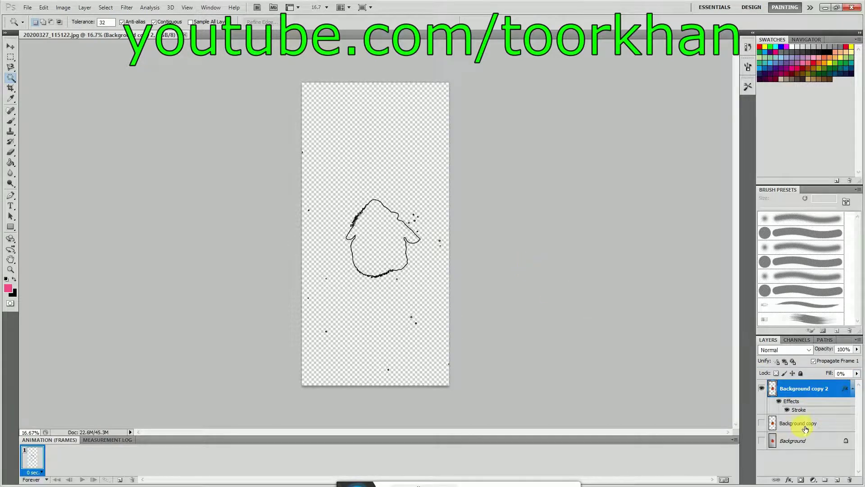
{"action": "left_click", "coordinate": [762, 424]}
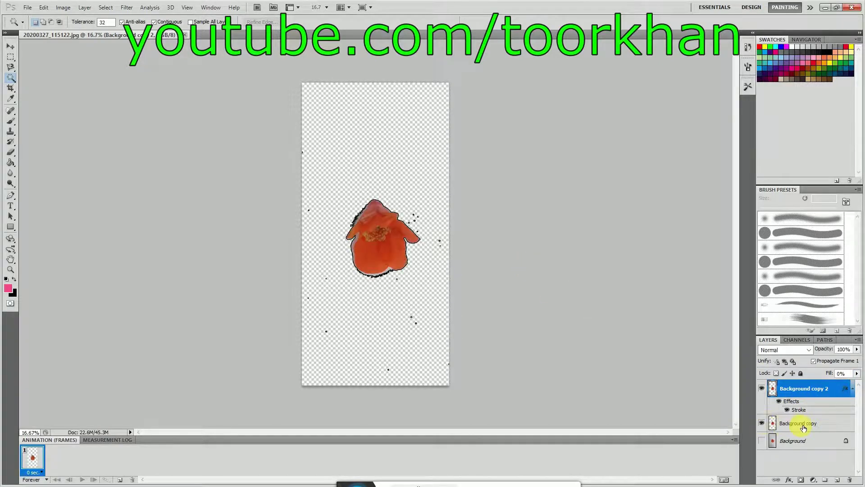
{"action": "left_click", "coordinate": [806, 426]}
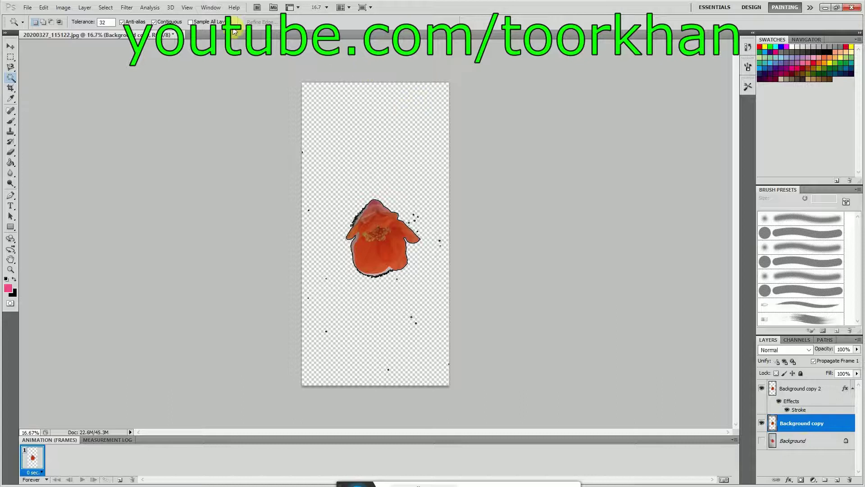
{"action": "left_click", "coordinate": [211, 8]}
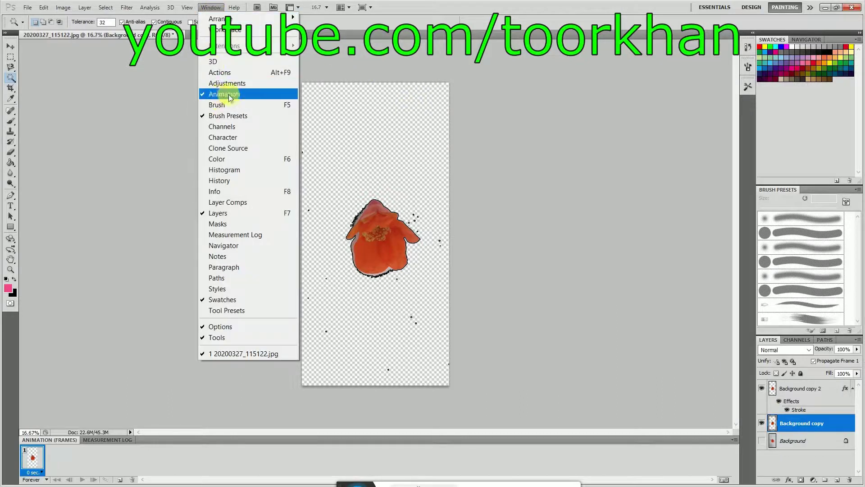
Set up the Animation panel's 10-second first frame and slide the flower left with Move.
{"action": "left_click", "coordinate": [477, 9]}
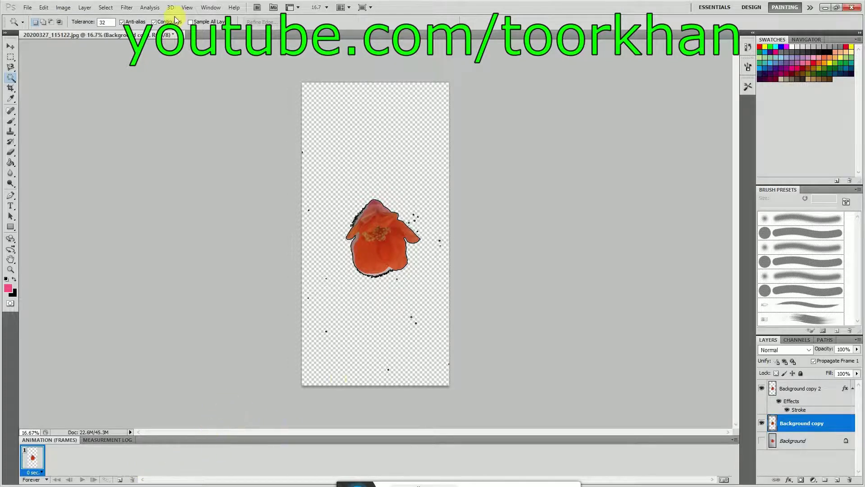
{"action": "left_click", "coordinate": [210, 7]}
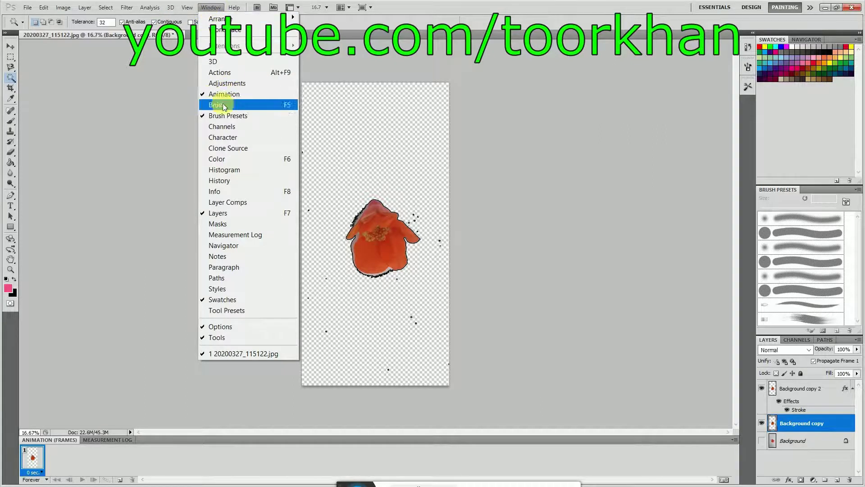
{"action": "left_click", "coordinate": [107, 467]}
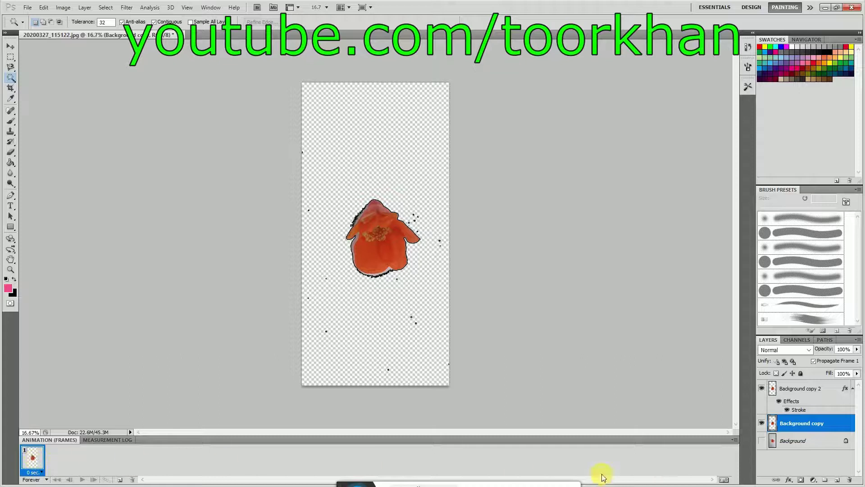
{"action": "left_click", "coordinate": [726, 481]}
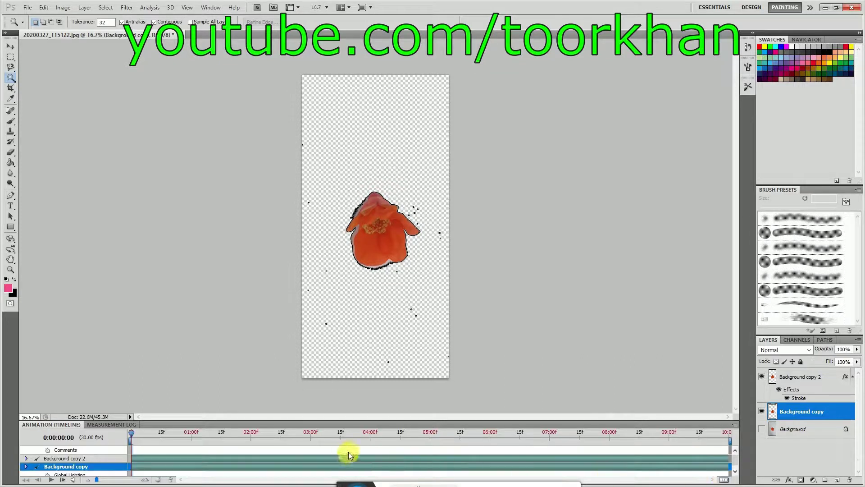
{"action": "left_click", "coordinate": [725, 480]}
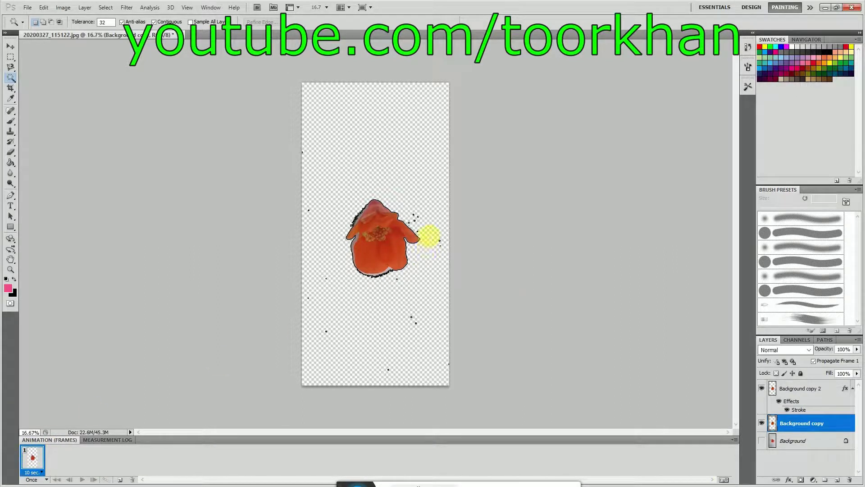
{"action": "left_click", "coordinate": [9, 47]}
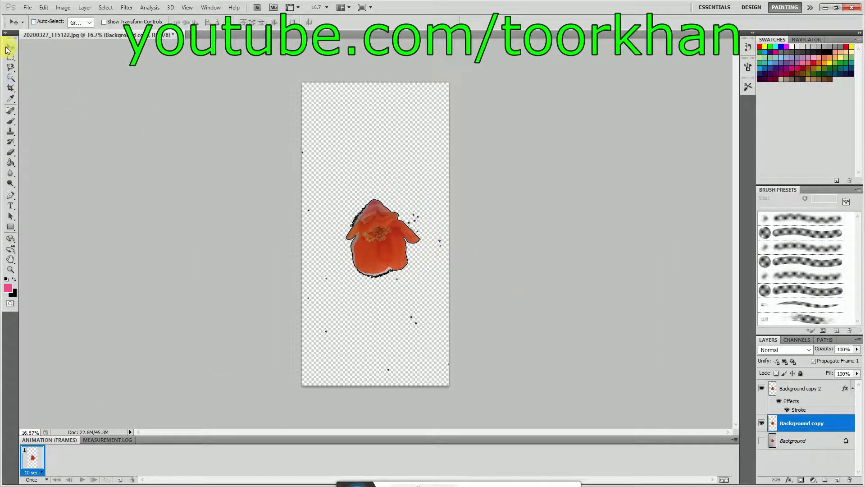
{"action": "left_click_drag", "start_coordinate": [376, 245], "coordinate": [274, 251]}
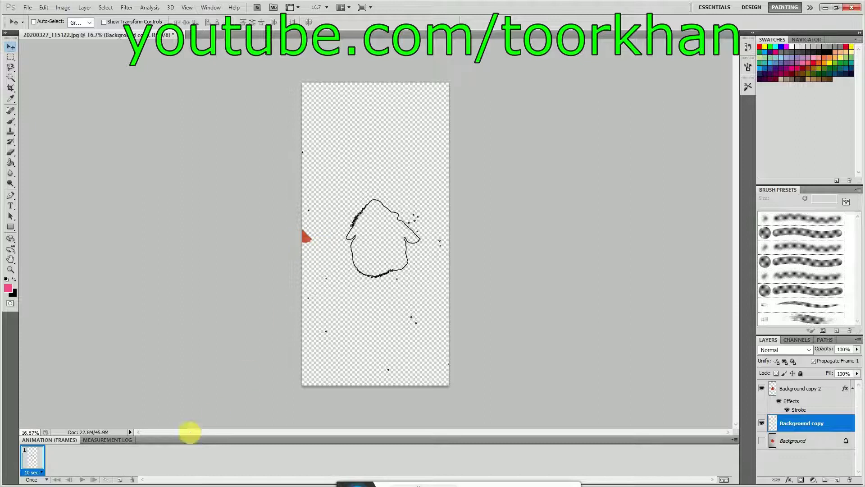
Add frames 2–4, moving the flower further right toward its outline in each.
{"action": "left_click", "coordinate": [122, 480]}
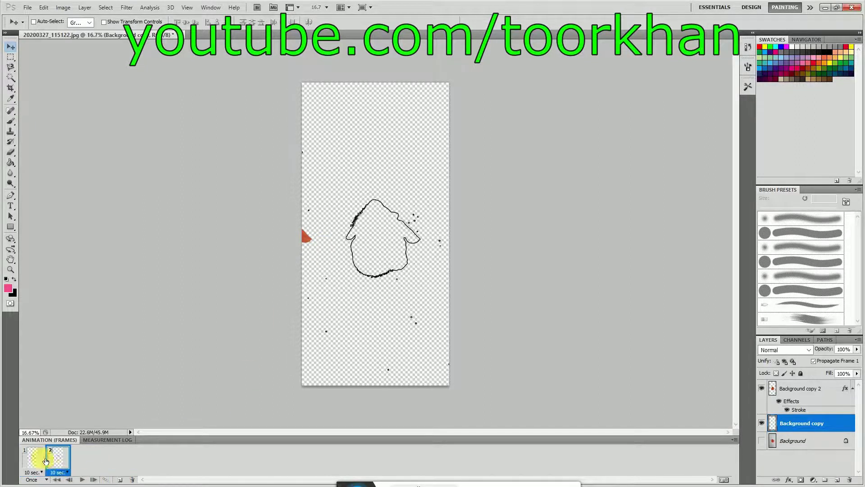
{"action": "left_click_drag", "start_coordinate": [305, 240], "coordinate": [329, 242]}
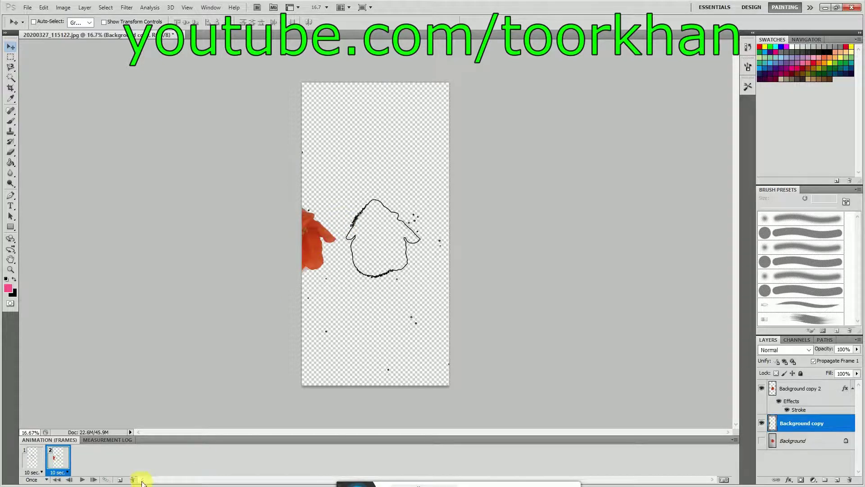
{"action": "left_click", "coordinate": [120, 481]}
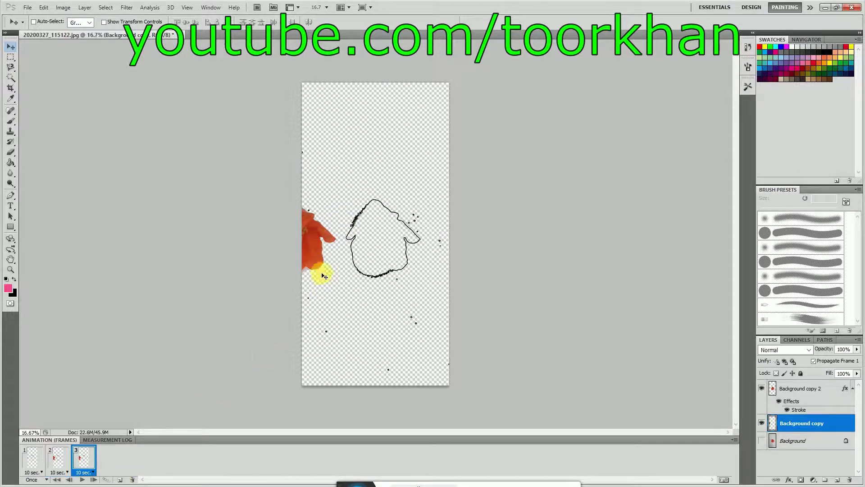
{"action": "left_click_drag", "start_coordinate": [317, 252], "coordinate": [344, 256]}
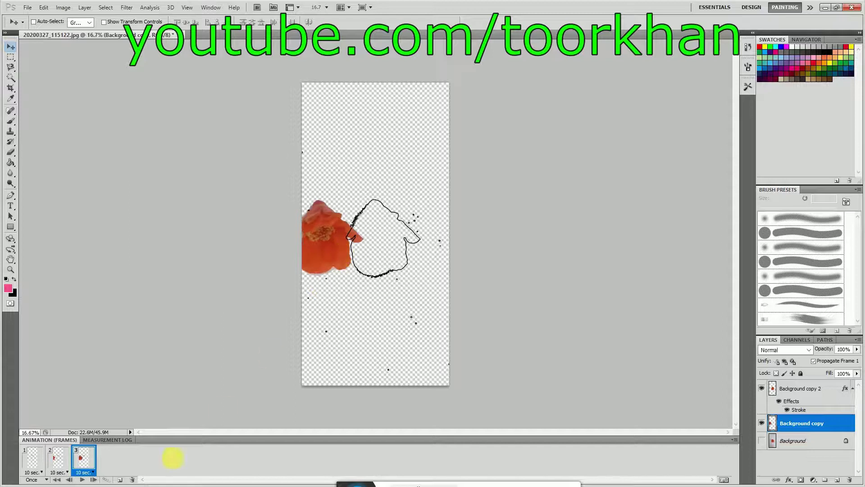
{"action": "left_click", "coordinate": [122, 482]}
{"action": "left_click_drag", "start_coordinate": [332, 229], "coordinate": [383, 234]}
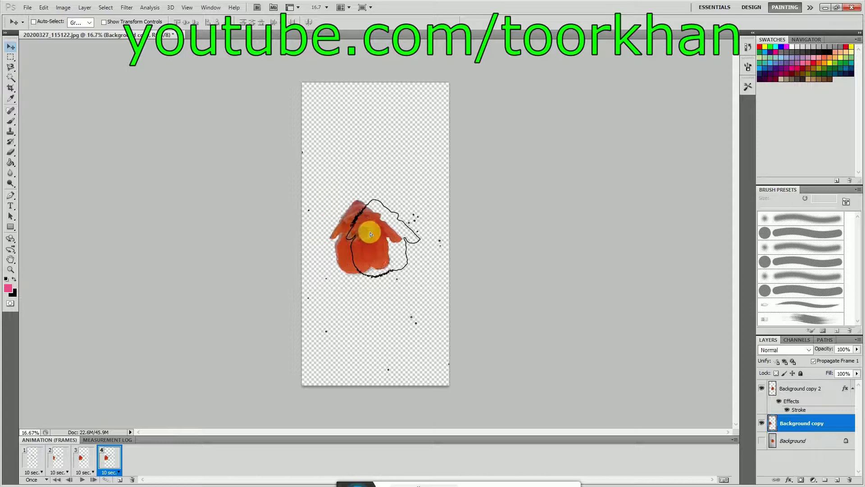
{"action": "left_click", "coordinate": [105, 479]}
Add frames 5–8, shifting the flower through its outline and off the canvas's right edge.
{"action": "left_click", "coordinate": [123, 480]}
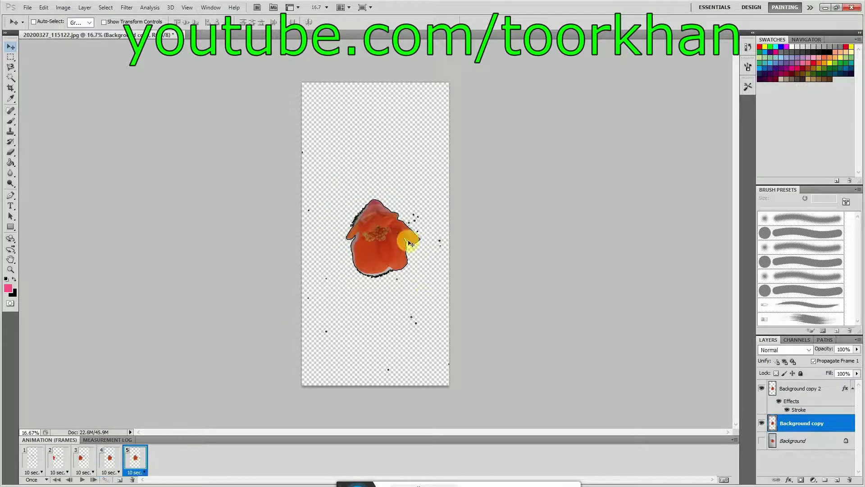
{"action": "left_click_drag", "start_coordinate": [386, 238], "coordinate": [410, 243]}
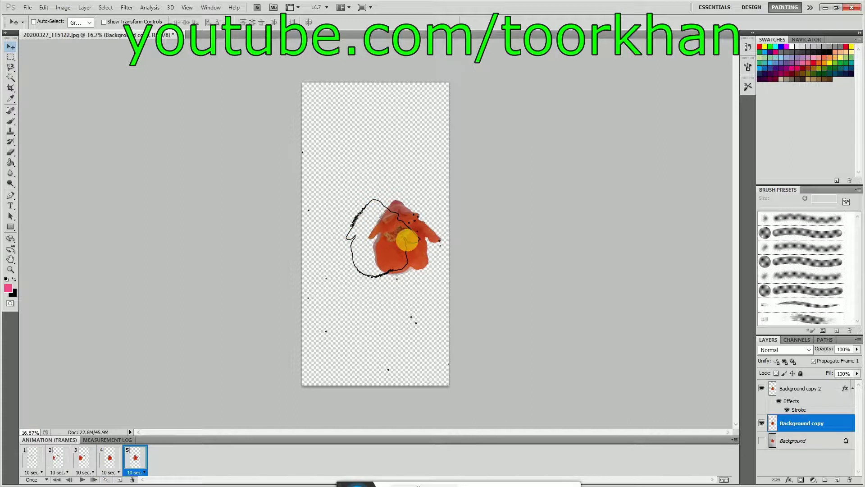
{"action": "left_click", "coordinate": [123, 480]}
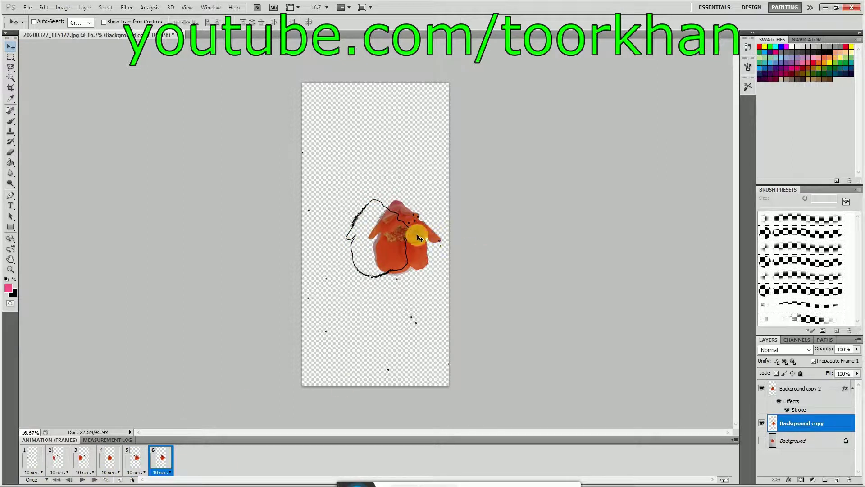
{"action": "left_click_drag", "start_coordinate": [398, 240], "coordinate": [425, 242]}
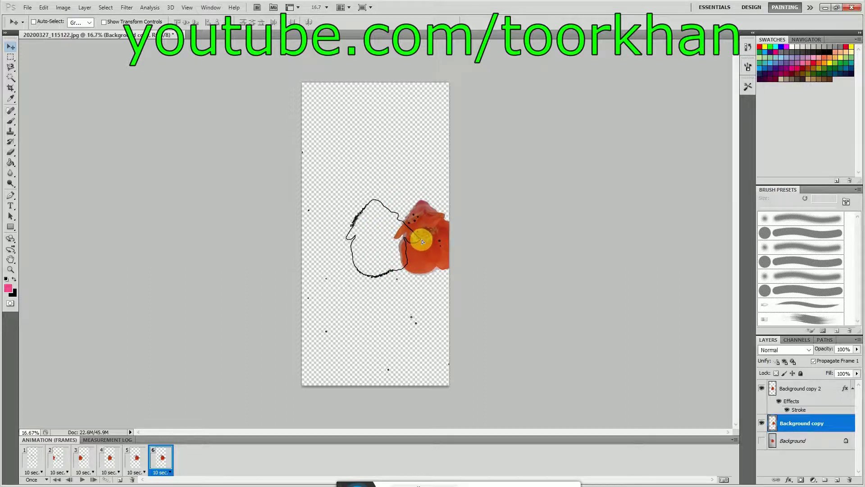
{"action": "left_click", "coordinate": [154, 476]}
{"action": "left_click", "coordinate": [123, 480]}
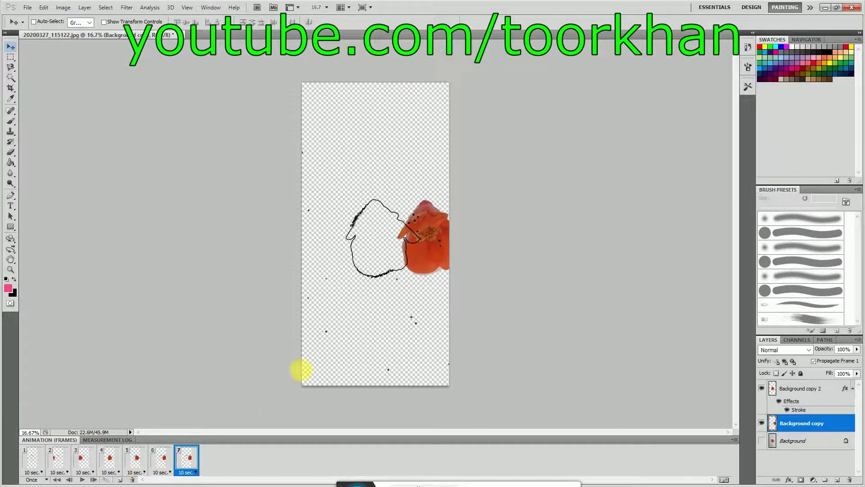
{"action": "left_click_drag", "start_coordinate": [433, 249], "coordinate": [458, 247]}
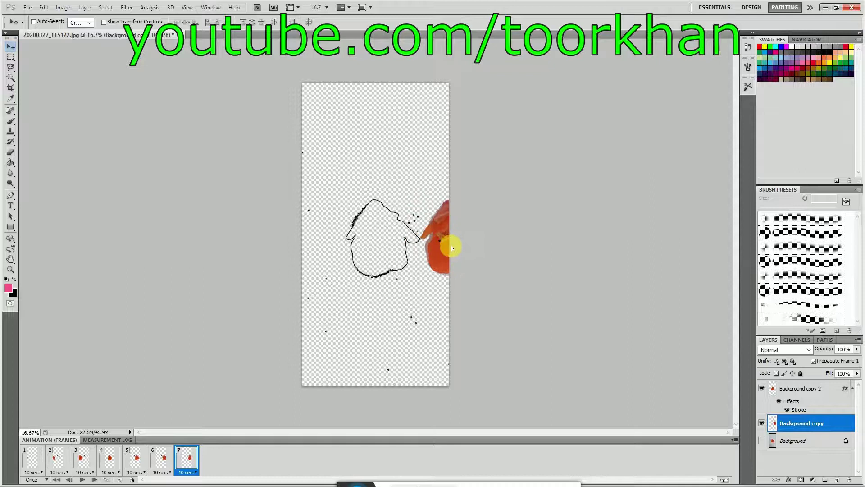
{"action": "left_click", "coordinate": [120, 480]}
{"action": "left_click_drag", "start_coordinate": [420, 265], "coordinate": [464, 248]}
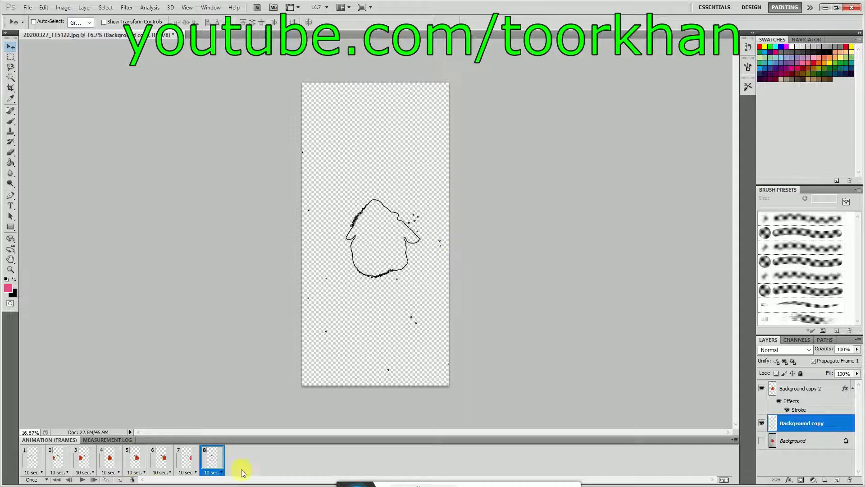
{"action": "left_click", "coordinate": [192, 461], "text": "ctrl"}
Select all eight frames and set their frame delay to No delay.
{"action": "left_click", "coordinate": [162, 459], "text": "ctrl"}
{"action": "left_click", "coordinate": [136, 459], "text": "ctrl"}
{"action": "left_click", "coordinate": [83, 460], "text": "ctrl"}
{"action": "left_click", "coordinate": [33, 460], "text": "ctrl"}
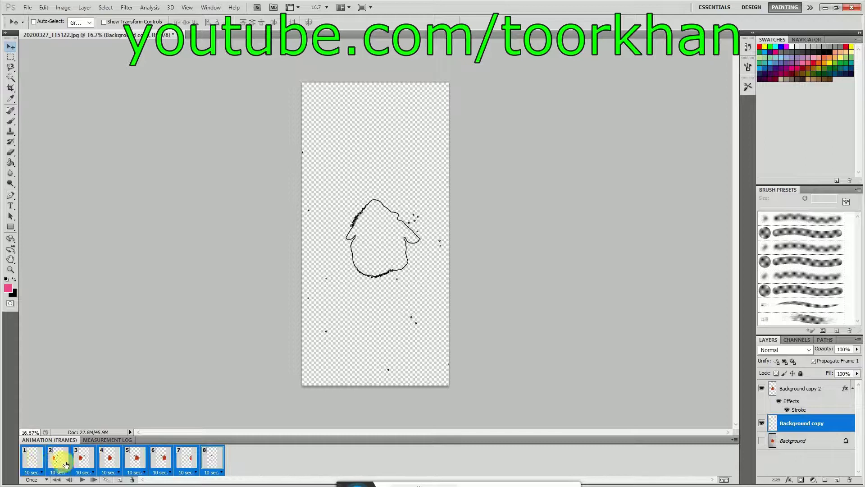
{"action": "left_click", "coordinate": [224, 472]}
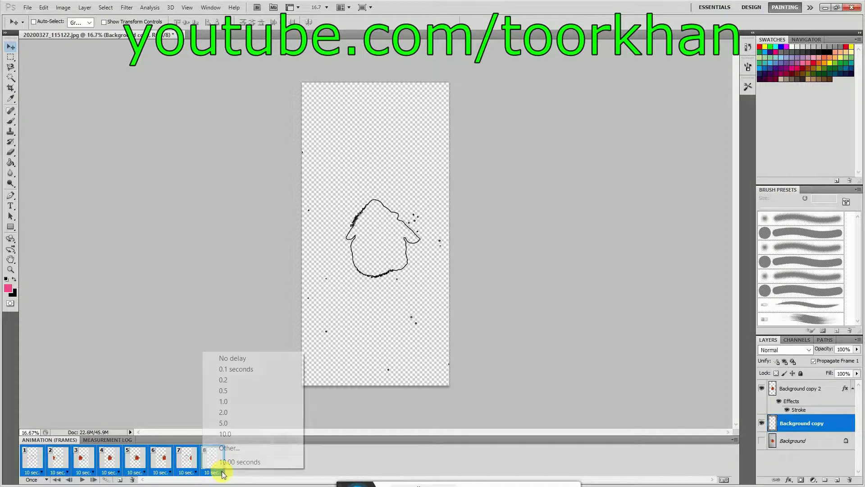
{"action": "left_click", "coordinate": [232, 358]}
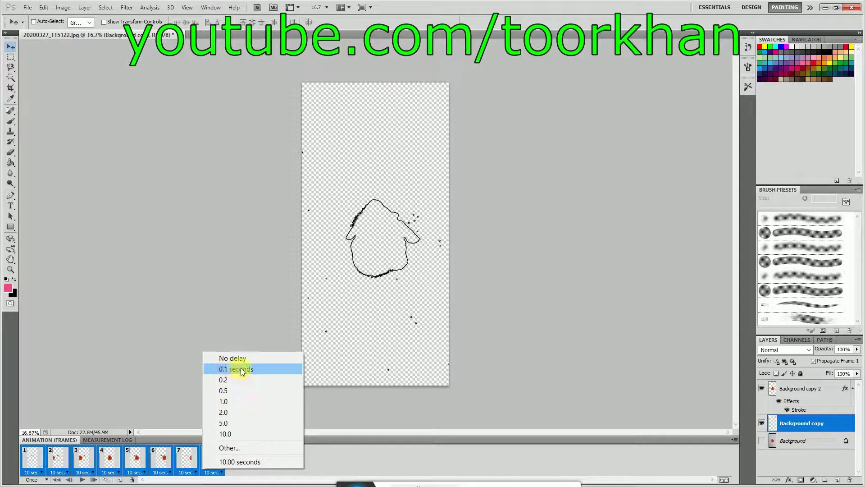
{"action": "left_click", "coordinate": [230, 357]}
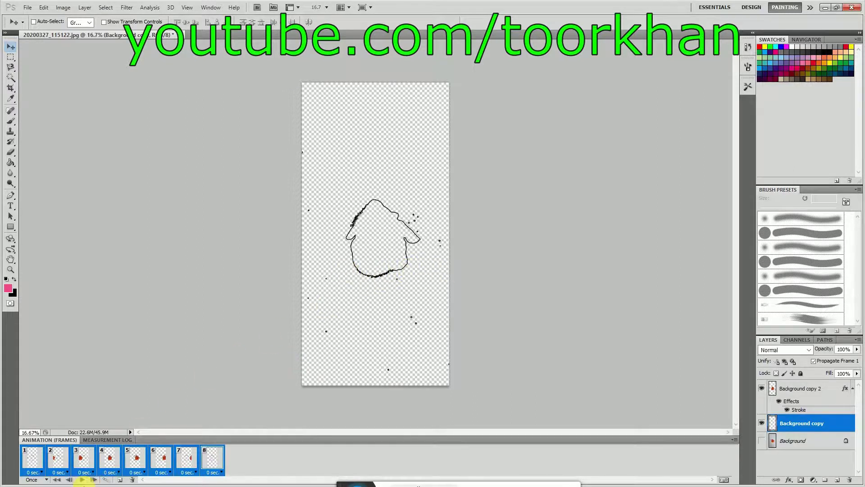
{"action": "left_click", "coordinate": [34, 480]}
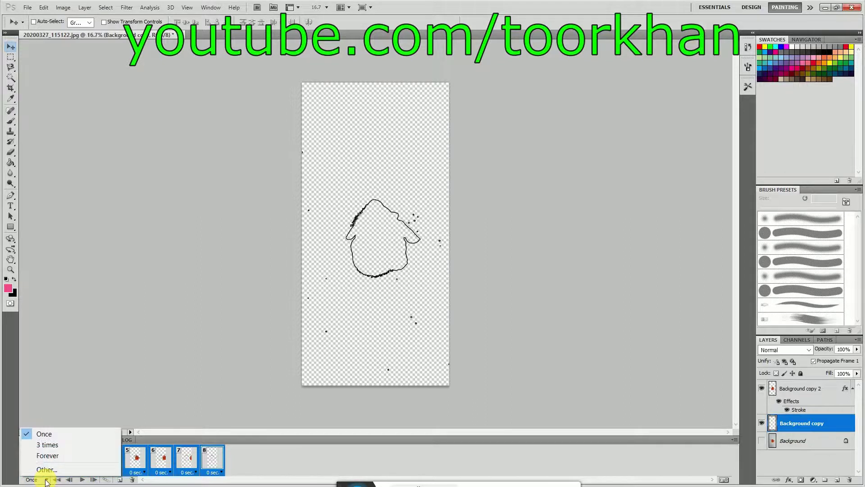
Change the animation's looping option from Once to Forever.
{"action": "left_click", "coordinate": [50, 456]}
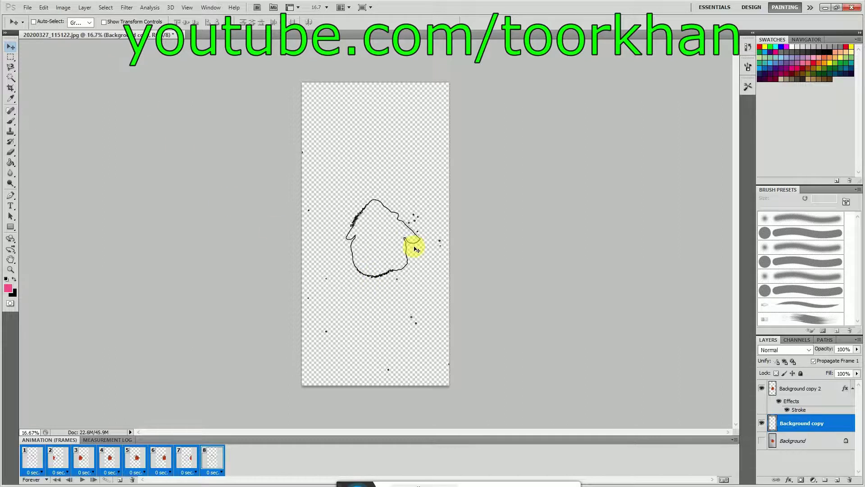
{"action": "left_click", "coordinate": [29, 8]}
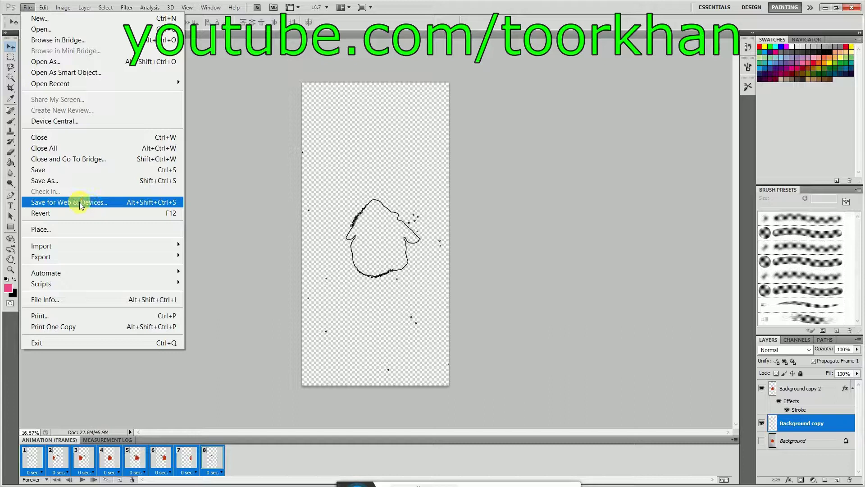
Export the animation with Save for Web & Devices, keeping Monitor Color preview, to the save dialog.
{"action": "left_click", "coordinate": [80, 205]}
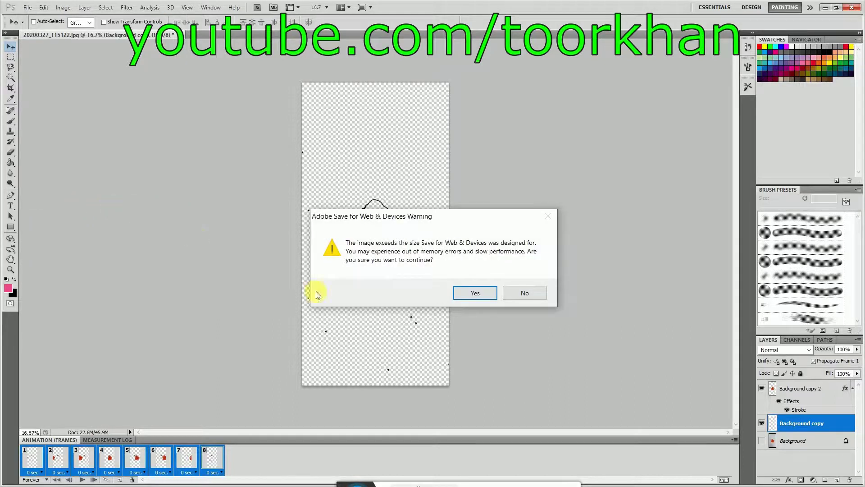
{"action": "left_click", "coordinate": [482, 298]}
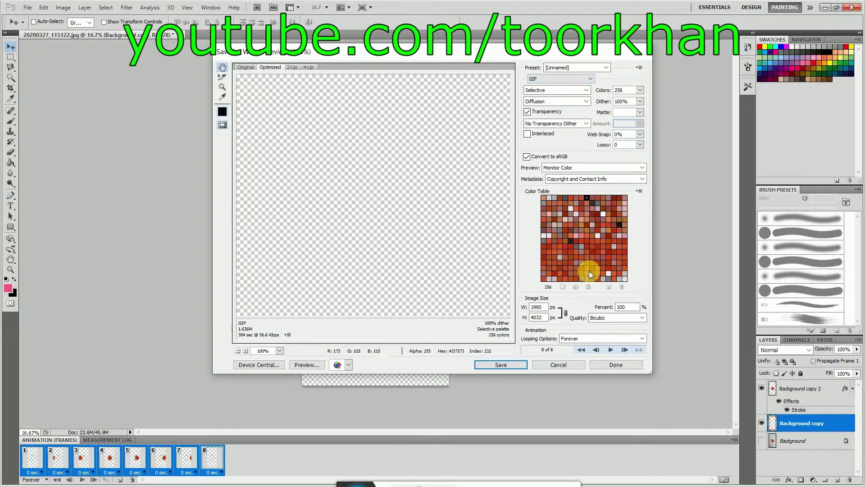
{"action": "left_click", "coordinate": [576, 168]}
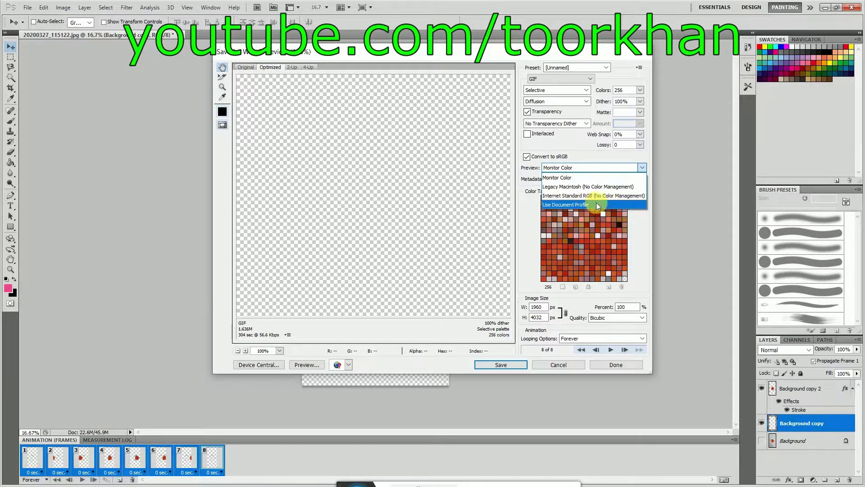
{"action": "left_click", "coordinate": [525, 239]}
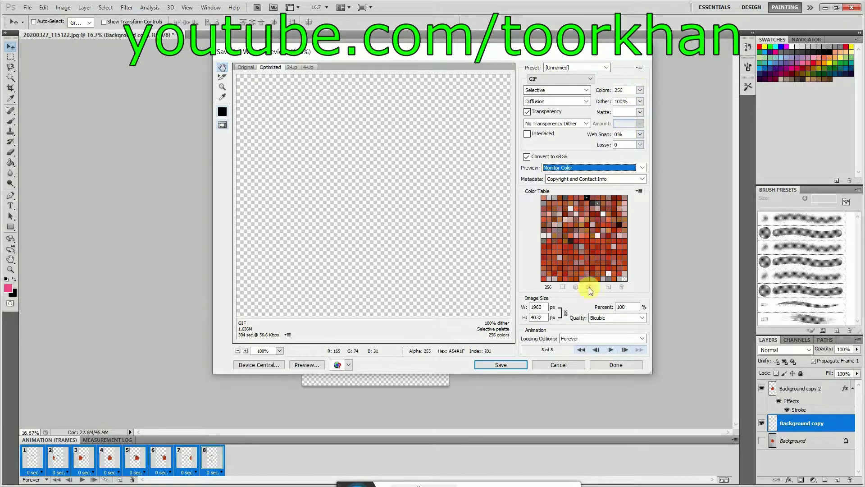
{"action": "left_click", "coordinate": [503, 364]}
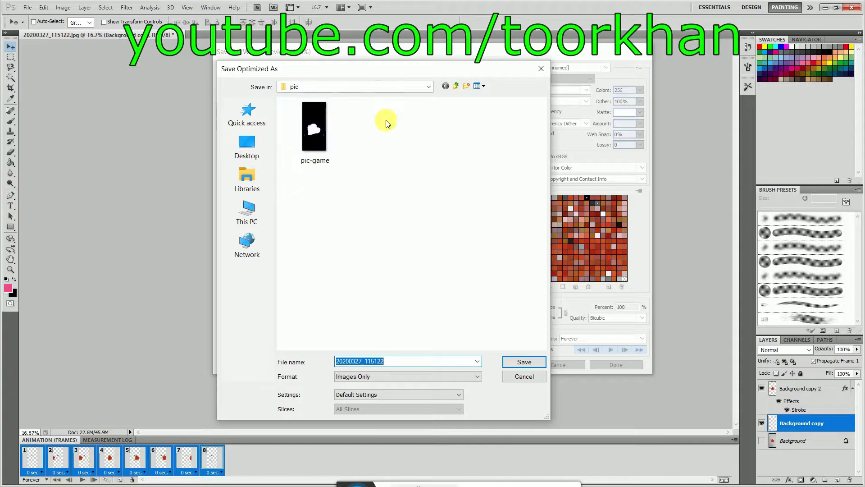
Choose the pic game2 folder on the Desktop as the save location.
{"action": "left_click", "coordinate": [247, 156]}
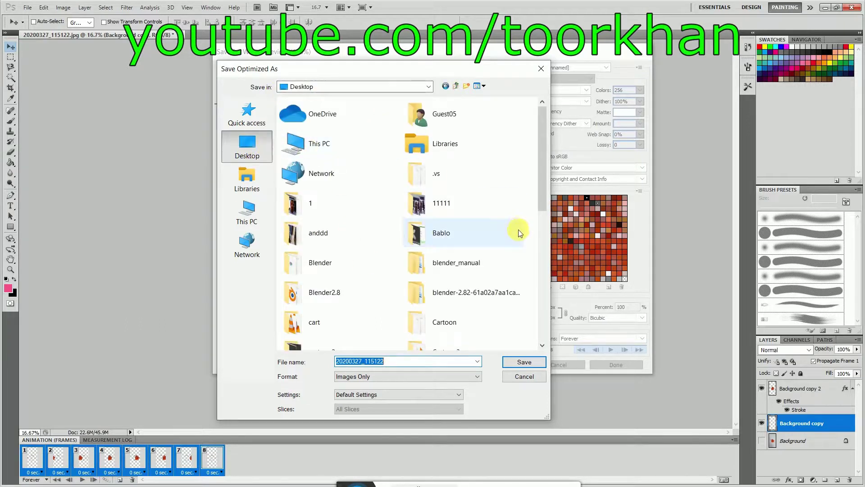
{"action": "left_click_drag", "start_coordinate": [545, 175], "coordinate": [542, 221]}
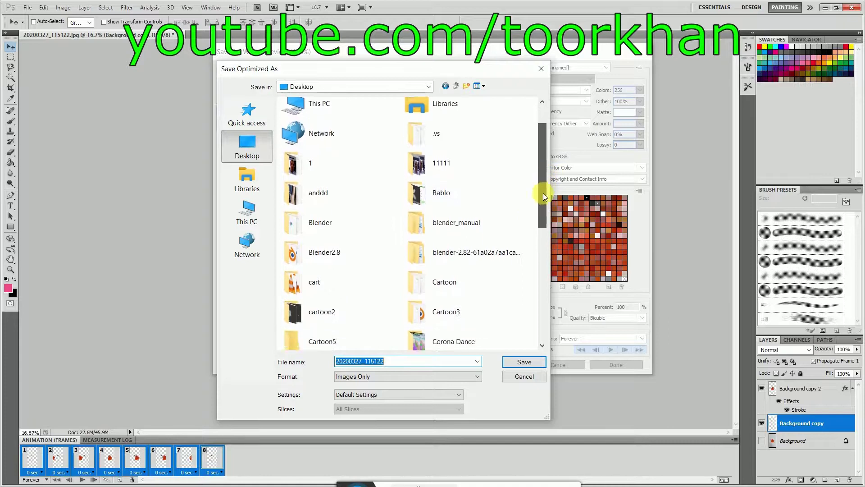
{"action": "left_click_drag", "start_coordinate": [542, 221], "coordinate": [532, 315]}
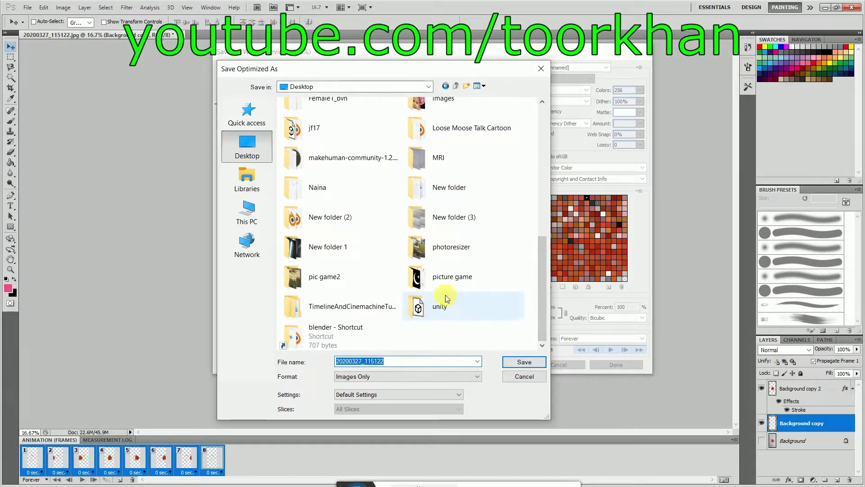
{"action": "double_click", "coordinate": [321, 279]}
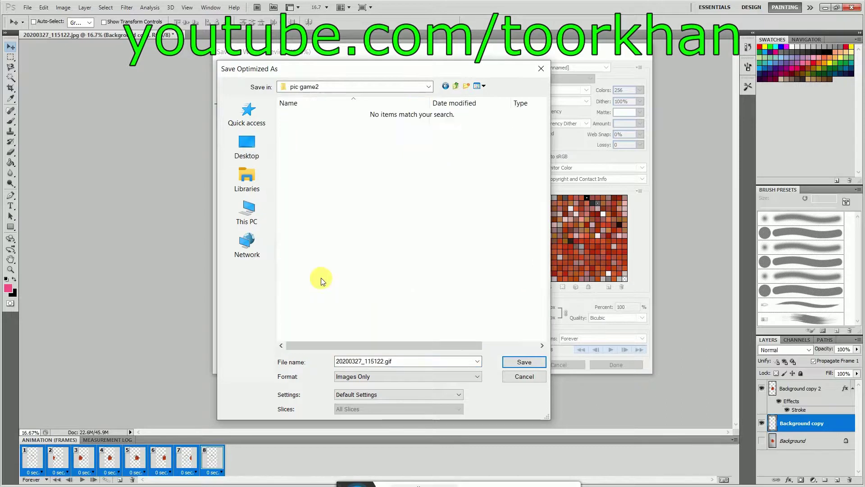
Save the GIF as 'game', then open it from the pic game2 folder to preview.
{"action": "left_click", "coordinate": [402, 363]}
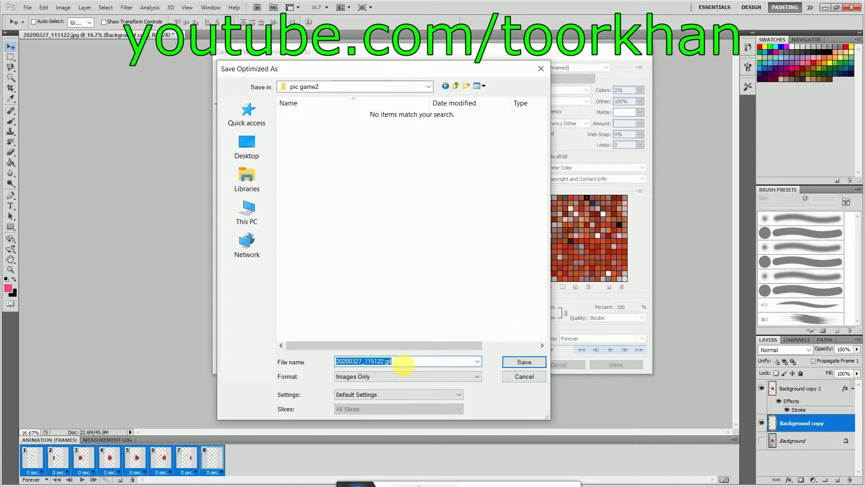
{"action": "type", "text": "game"}
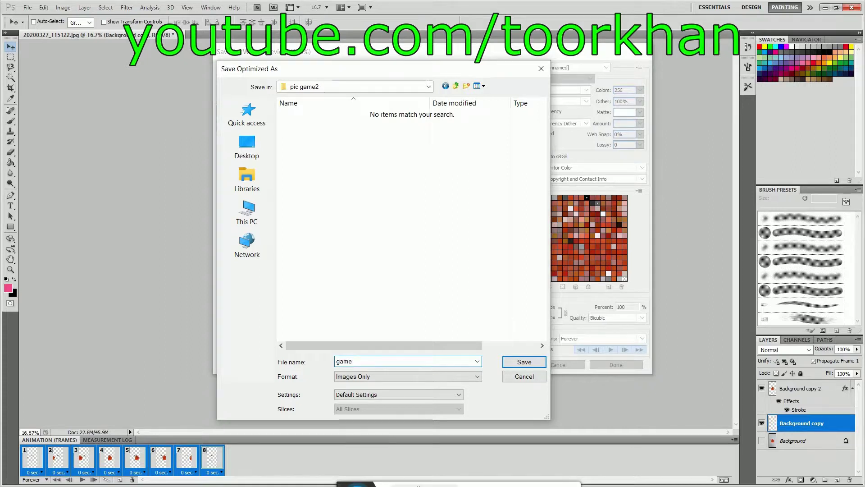
{"action": "left_click", "coordinate": [523, 361]}
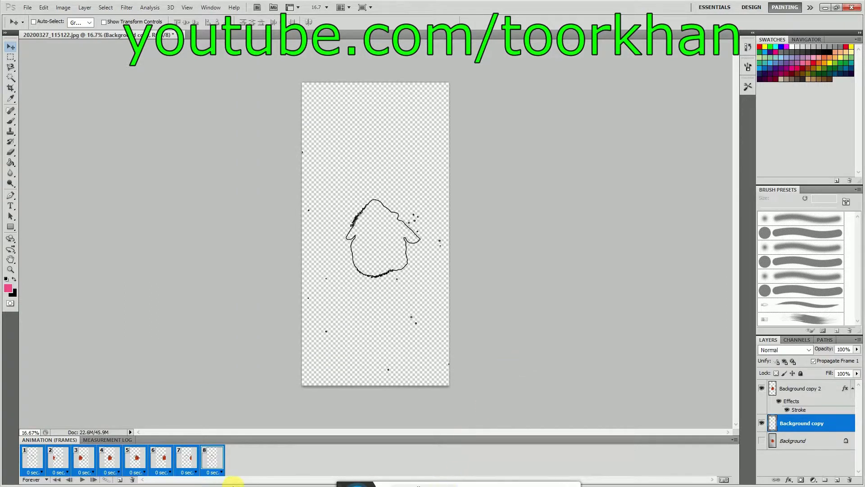
{"action": "left_click", "coordinate": [345, 480]}
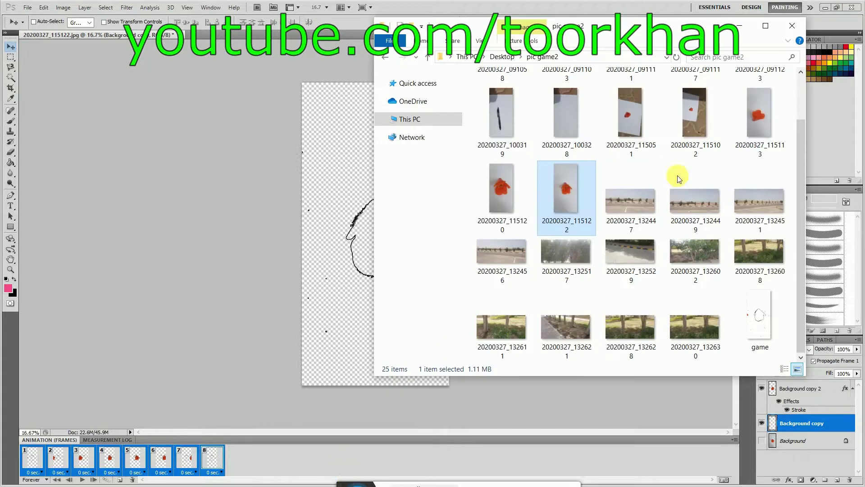
{"action": "double_click", "coordinate": [758, 321]}
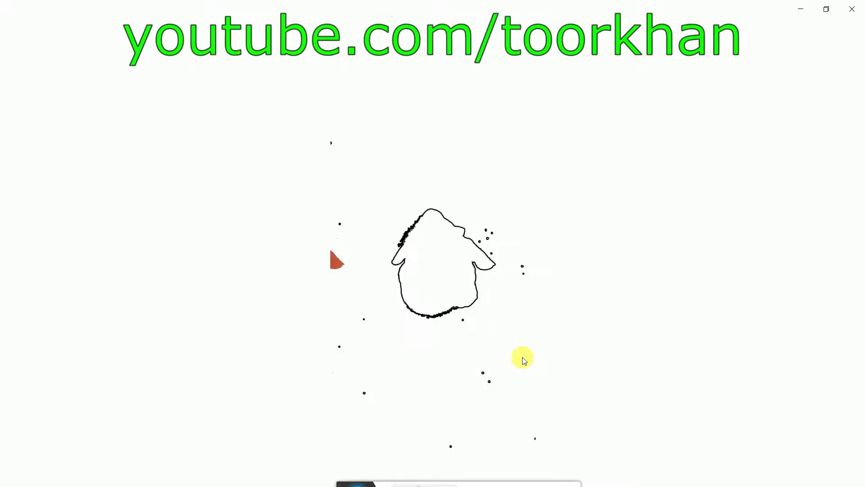